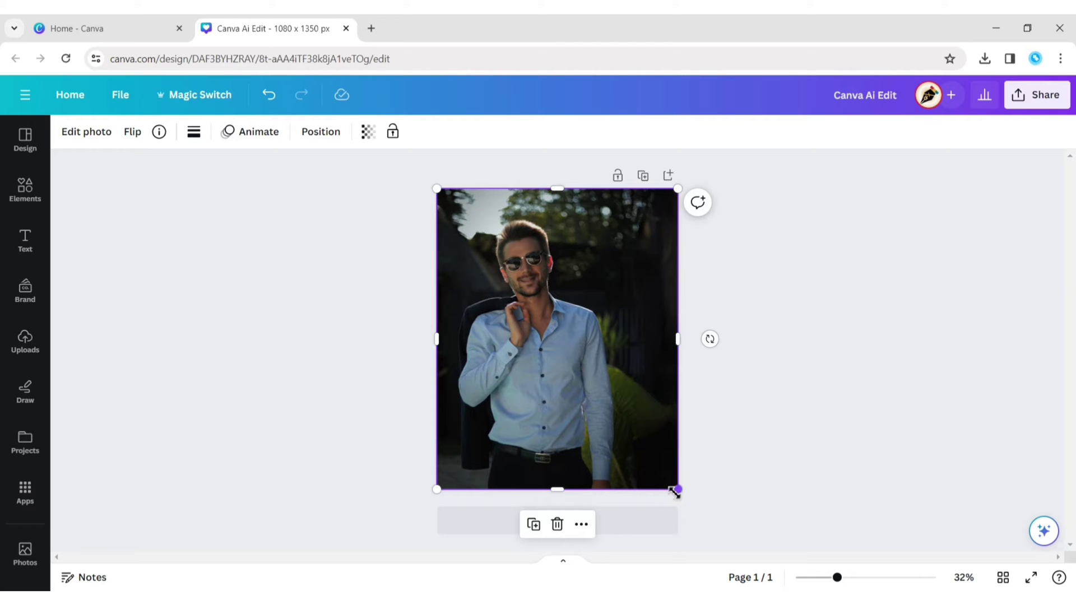
# Undo the last edit, leaving the blue-shirt photo filling the 1080 x 1350 px page
pyautogui.hotkey('ctrl', 'z')
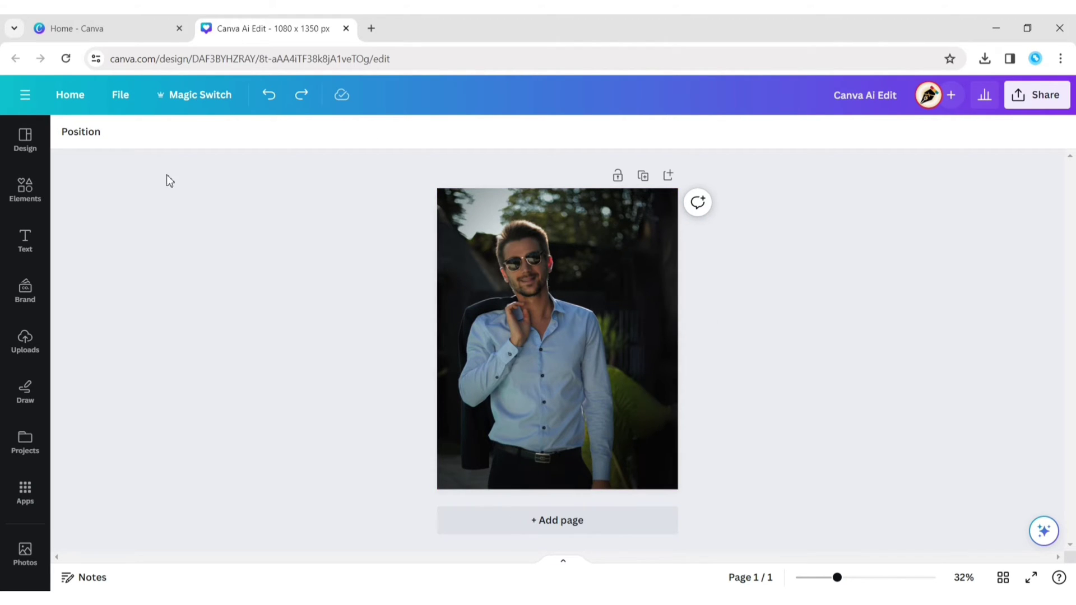
# Launch Magic Edit on the selected portrait photo
pyautogui.click(577, 243)
pyautogui.click(97, 134)
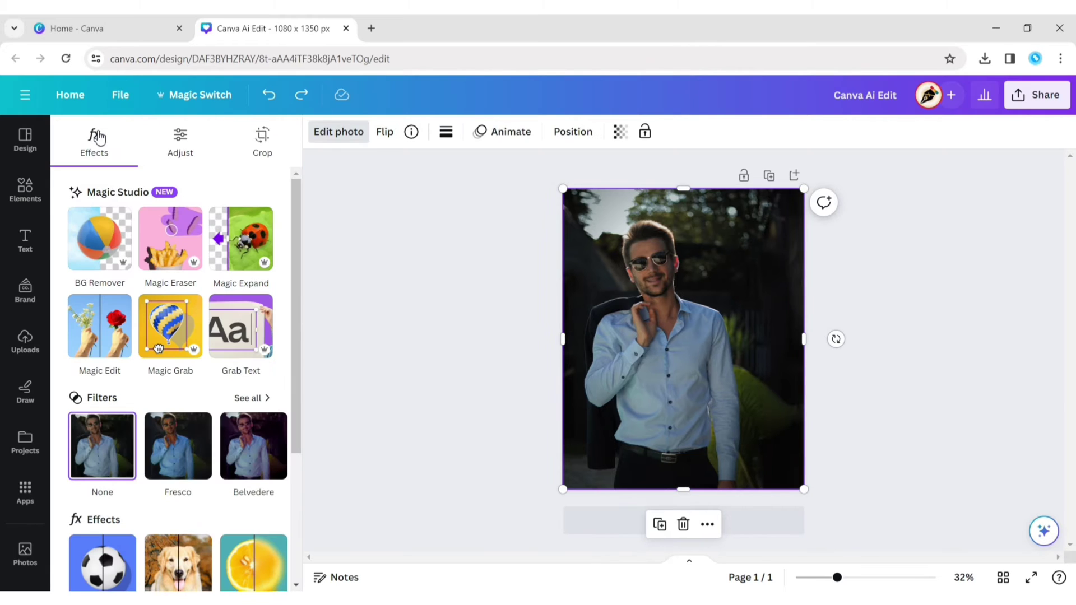
pyautogui.click(101, 331)
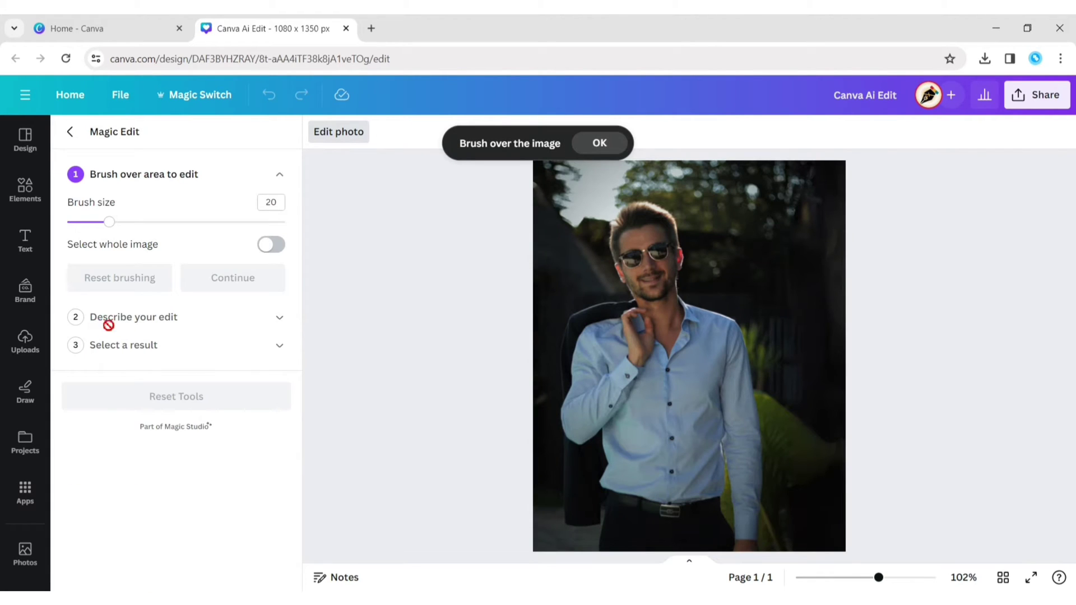
# Reset the brushing, mask the shirt's chest and left sleeve, and reduce brush size to 6
pyautogui.moveTo(668, 409)
pyautogui.mouseDown()
pyautogui.moveTo(651, 425)
pyautogui.moveTo(642, 415)
pyautogui.moveTo(694, 406)
pyautogui.moveTo(698, 378)
pyautogui.moveTo(656, 387)
pyautogui.moveTo(647, 401)
pyautogui.moveTo(699, 415)
pyautogui.moveTo(633, 458)
pyautogui.moveTo(625, 446)
pyautogui.moveTo(673, 476)
pyautogui.moveTo(683, 456)
pyautogui.moveTo(637, 469)
pyautogui.moveTo(701, 464)
pyautogui.moveTo(705, 347)
pyautogui.moveTo(717, 341)
pyautogui.moveTo(731, 397)
pyautogui.moveTo(722, 376)
pyautogui.moveTo(690, 387)
pyautogui.moveTo(625, 439)
pyautogui.moveTo(622, 464)
pyautogui.moveTo(652, 373)
pyautogui.moveTo(680, 365)
pyautogui.mouseUp()
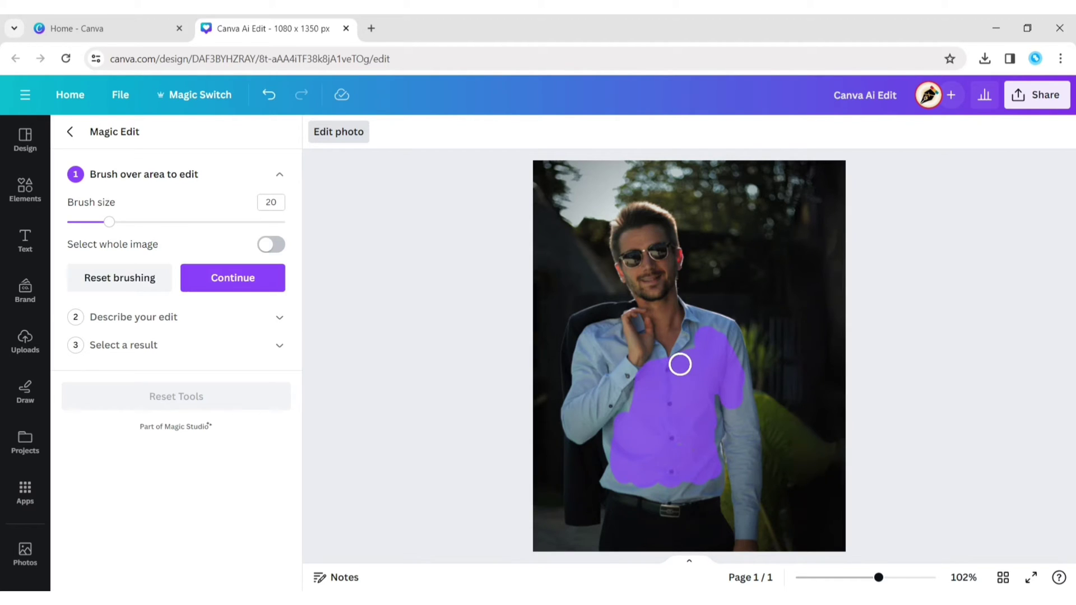
pyautogui.click(134, 284)
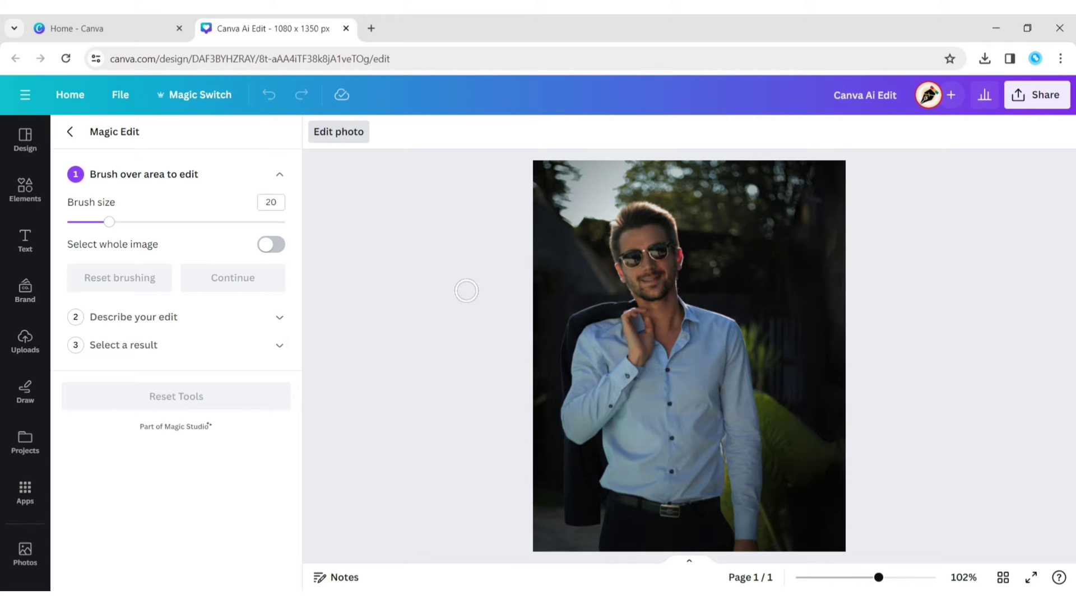
pyautogui.moveTo(651, 408)
pyautogui.mouseDown()
pyautogui.moveTo(702, 397)
pyautogui.moveTo(650, 413)
pyautogui.moveTo(648, 468)
pyautogui.moveTo(624, 462)
pyautogui.moveTo(652, 387)
pyautogui.moveTo(707, 342)
pyautogui.moveTo(692, 374)
pyautogui.moveTo(715, 413)
pyautogui.moveTo(677, 472)
pyautogui.moveTo(667, 461)
pyautogui.moveTo(701, 483)
pyautogui.moveTo(708, 470)
pyautogui.moveTo(671, 457)
pyautogui.moveTo(634, 482)
pyautogui.moveTo(620, 468)
pyautogui.moveTo(642, 414)
pyautogui.moveTo(656, 448)
pyautogui.moveTo(673, 415)
pyautogui.moveTo(661, 448)
pyautogui.moveTo(673, 485)
pyautogui.moveTo(643, 413)
pyautogui.moveTo(712, 342)
pyautogui.moveTo(730, 347)
pyautogui.moveTo(750, 483)
pyautogui.mouseUp()
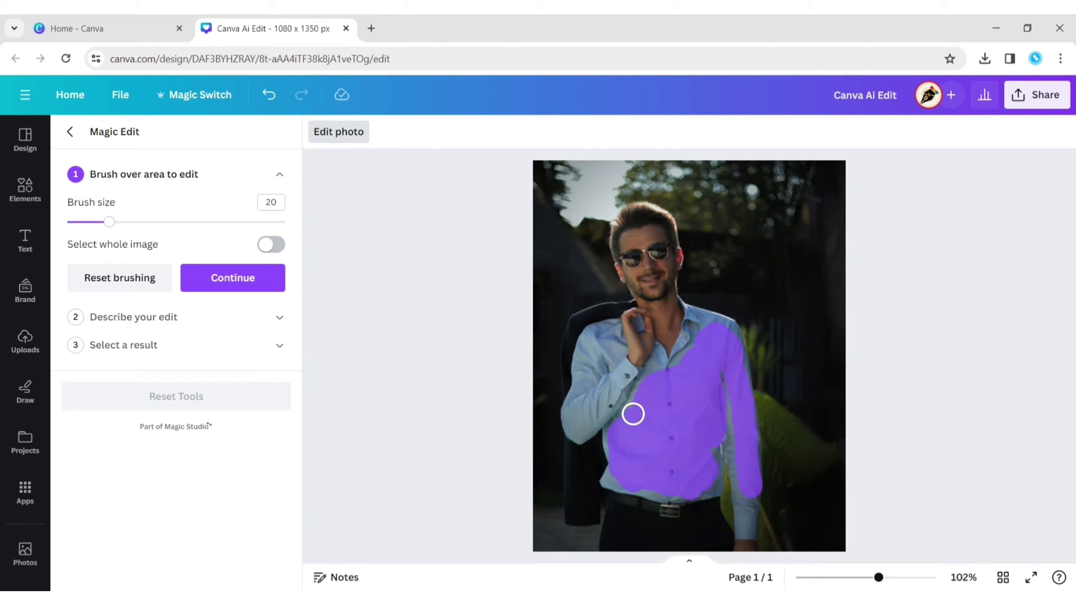
pyautogui.moveTo(602, 411)
pyautogui.mouseDown()
pyautogui.moveTo(604, 344)
pyautogui.moveTo(592, 411)
pyautogui.moveTo(629, 397)
pyautogui.moveTo(615, 399)
pyautogui.moveTo(617, 375)
pyautogui.moveTo(626, 384)
pyautogui.mouseUp()
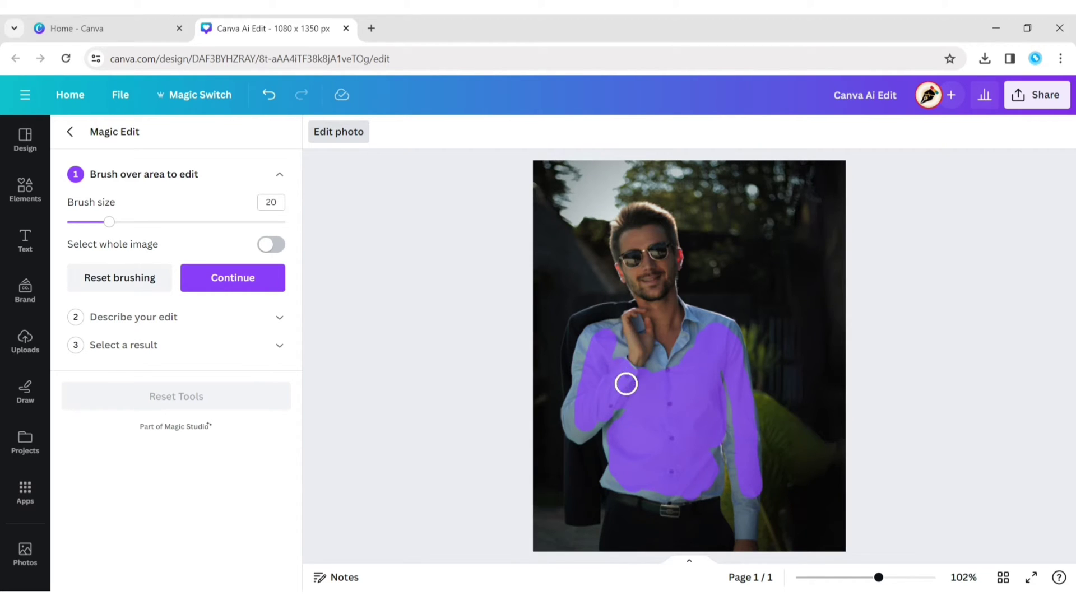
pyautogui.moveTo(110, 222)
pyautogui.mouseDown()
pyautogui.moveTo(72, 221)
pyautogui.moveTo(87, 238)
pyautogui.moveTo(79, 222)
pyautogui.mouseUp()
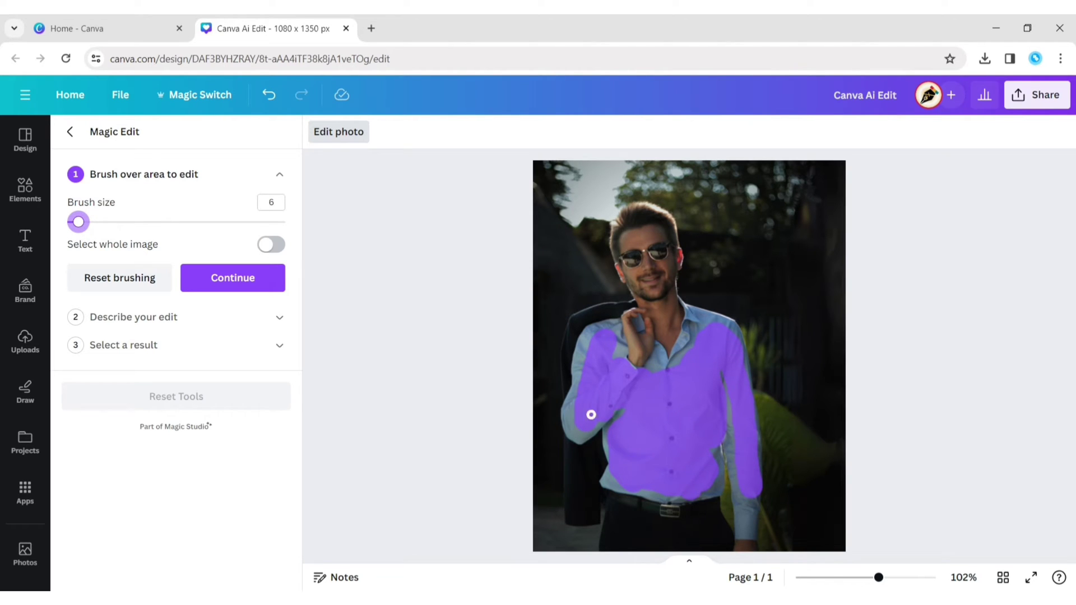
# Mask the remaining sleeve, shoulders, collar, hand area and belt, then continue to the description step
pyautogui.moveTo(579, 364); pyautogui.dragTo(614, 328)
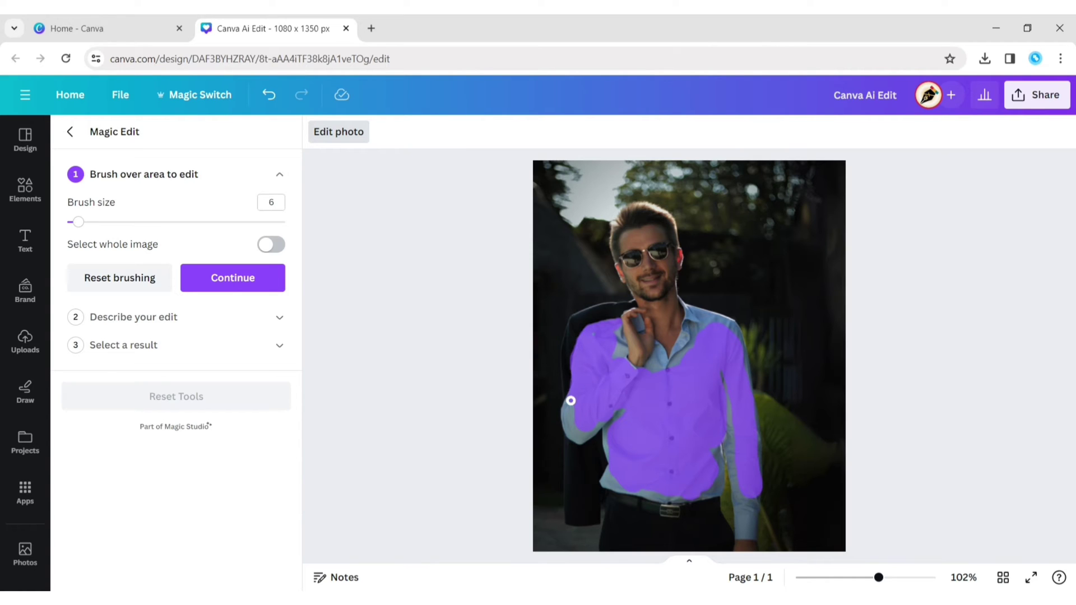
pyautogui.moveTo(569, 403)
pyautogui.mouseDown()
pyautogui.moveTo(577, 444)
pyautogui.moveTo(607, 417)
pyautogui.moveTo(574, 425)
pyautogui.moveTo(576, 405)
pyautogui.moveTo(598, 405)
pyautogui.moveTo(610, 421)
pyautogui.moveTo(623, 412)
pyautogui.moveTo(605, 429)
pyautogui.moveTo(597, 511)
pyautogui.moveTo(610, 478)
pyautogui.moveTo(601, 509)
pyautogui.moveTo(724, 511)
pyautogui.moveTo(711, 473)
pyautogui.moveTo(721, 376)
pyautogui.moveTo(715, 479)
pyautogui.moveTo(727, 423)
pyautogui.moveTo(734, 479)
pyautogui.moveTo(745, 483)
pyautogui.moveTo(740, 528)
pyautogui.moveTo(732, 473)
pyautogui.moveTo(734, 510)
pyautogui.moveTo(751, 520)
pyautogui.moveTo(752, 422)
pyautogui.moveTo(762, 442)
pyautogui.moveTo(740, 355)
pyautogui.moveTo(756, 391)
pyautogui.mouseUp()
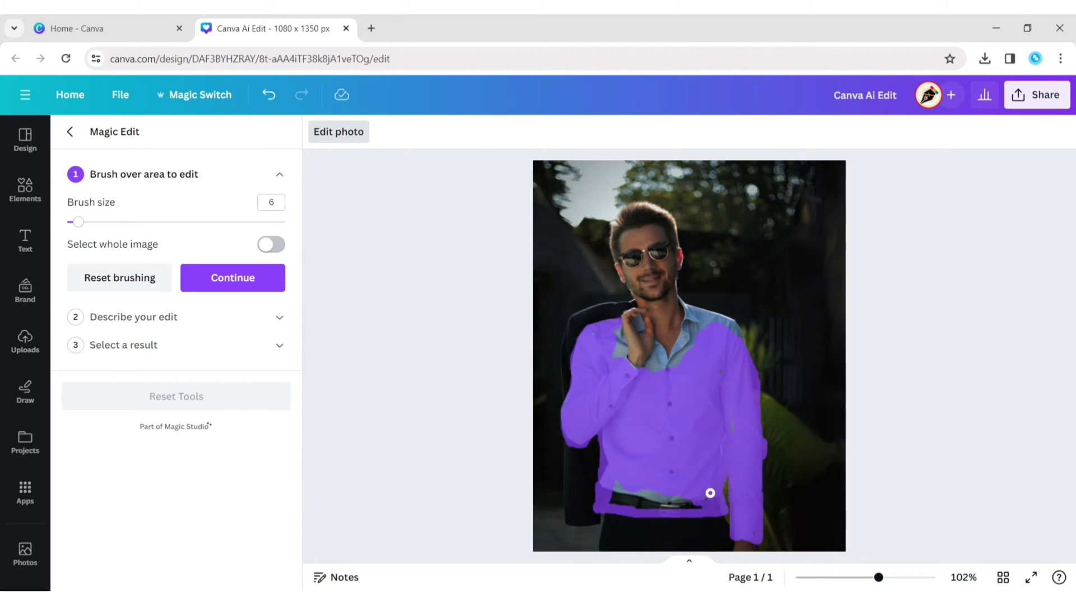
pyautogui.moveTo(705, 509)
pyautogui.mouseDown()
pyautogui.moveTo(665, 508)
pyautogui.moveTo(696, 498)
pyautogui.moveTo(642, 497)
pyautogui.moveTo(618, 477)
pyautogui.moveTo(613, 500)
pyautogui.moveTo(650, 499)
pyautogui.moveTo(614, 504)
pyautogui.moveTo(663, 505)
pyautogui.moveTo(636, 492)
pyautogui.mouseUp()
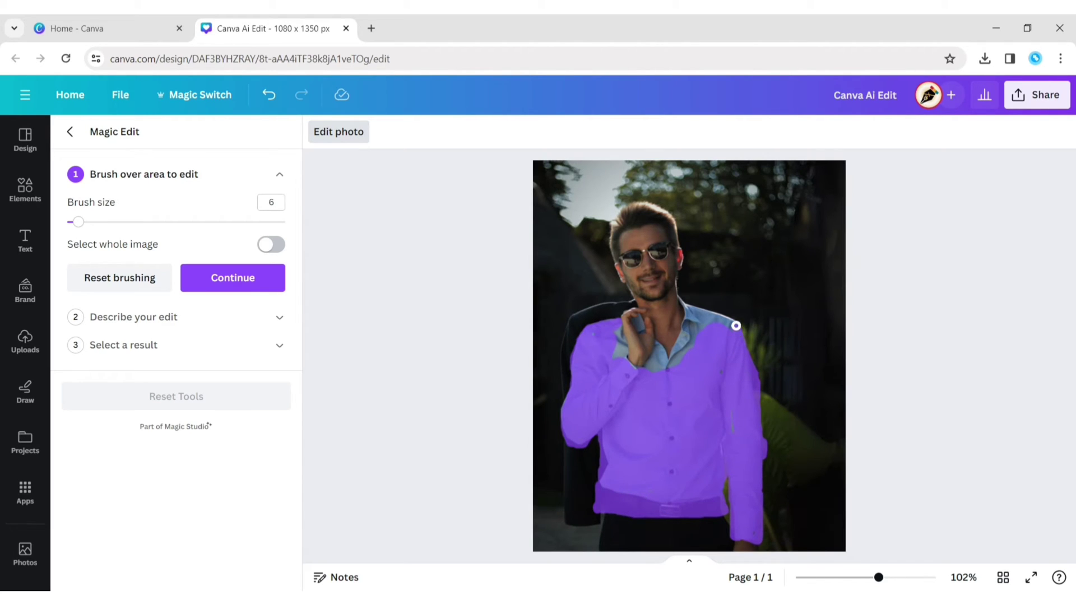
pyautogui.moveTo(736, 325)
pyautogui.mouseDown()
pyautogui.moveTo(679, 298)
pyautogui.moveTo(690, 329)
pyautogui.moveTo(738, 335)
pyautogui.moveTo(689, 309)
pyautogui.moveTo(688, 330)
pyautogui.moveTo(700, 333)
pyautogui.moveTo(689, 351)
pyautogui.moveTo(725, 370)
pyautogui.moveTo(686, 311)
pyautogui.moveTo(667, 368)
pyautogui.moveTo(683, 349)
pyautogui.moveTo(678, 367)
pyautogui.moveTo(680, 346)
pyautogui.moveTo(663, 373)
pyautogui.moveTo(657, 345)
pyautogui.moveTo(646, 370)
pyautogui.moveTo(678, 351)
pyautogui.mouseUp()
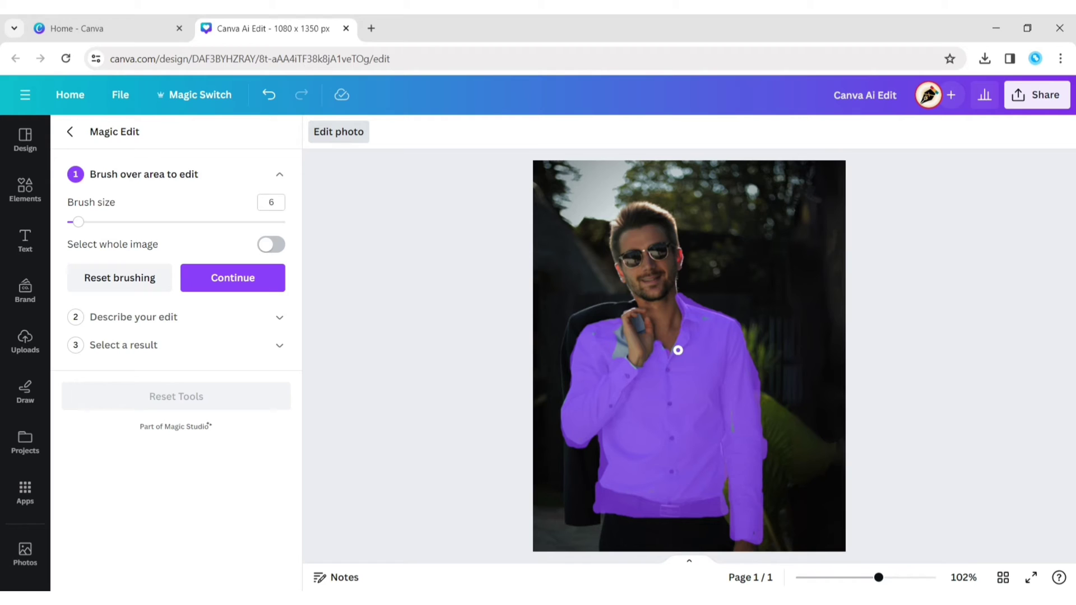
pyautogui.moveTo(678, 354)
pyautogui.mouseDown()
pyautogui.moveTo(663, 395)
pyautogui.moveTo(637, 376)
pyautogui.moveTo(619, 333)
pyautogui.mouseUp()
pyautogui.moveTo(641, 319); pyautogui.dragTo(634, 320)
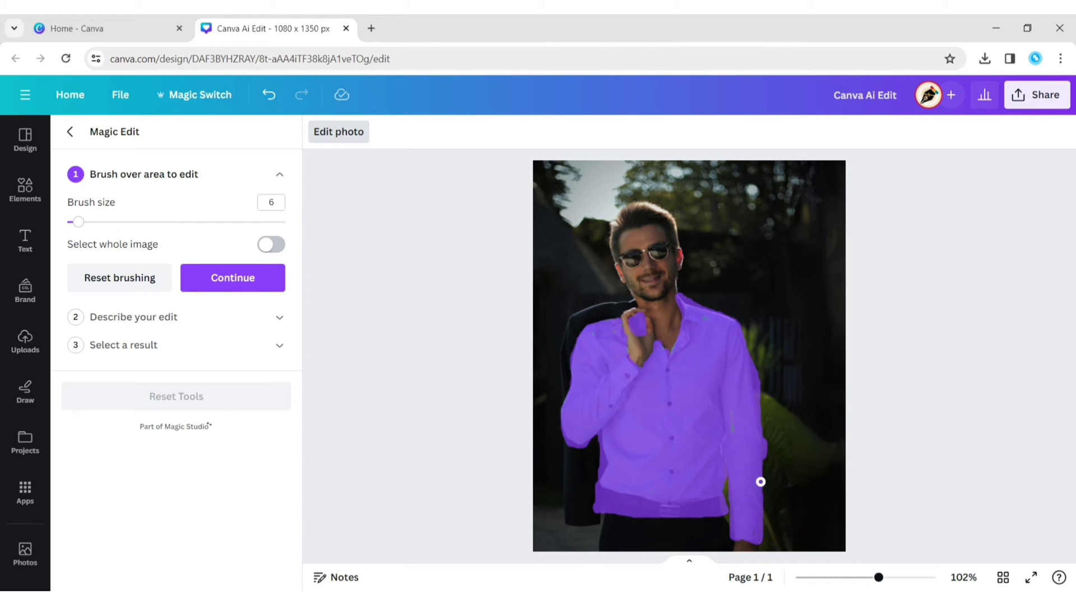
pyautogui.click(213, 280)
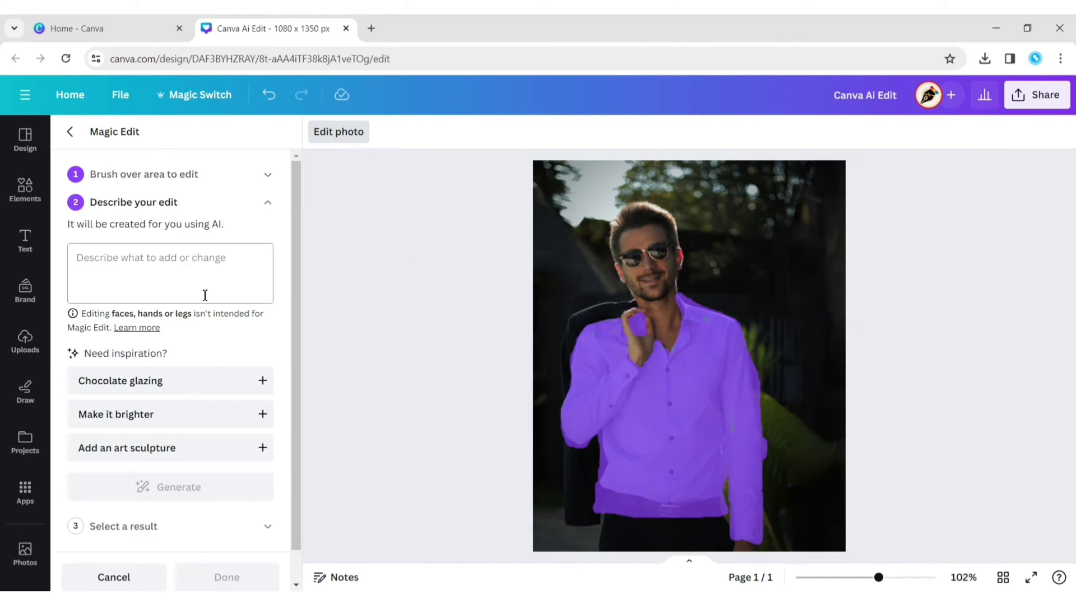
# Generate shirt variations, compare them, and apply the light-blue swirl-patterned shirt result
pyautogui.write('Stylish Funky T-Shirt for Men')
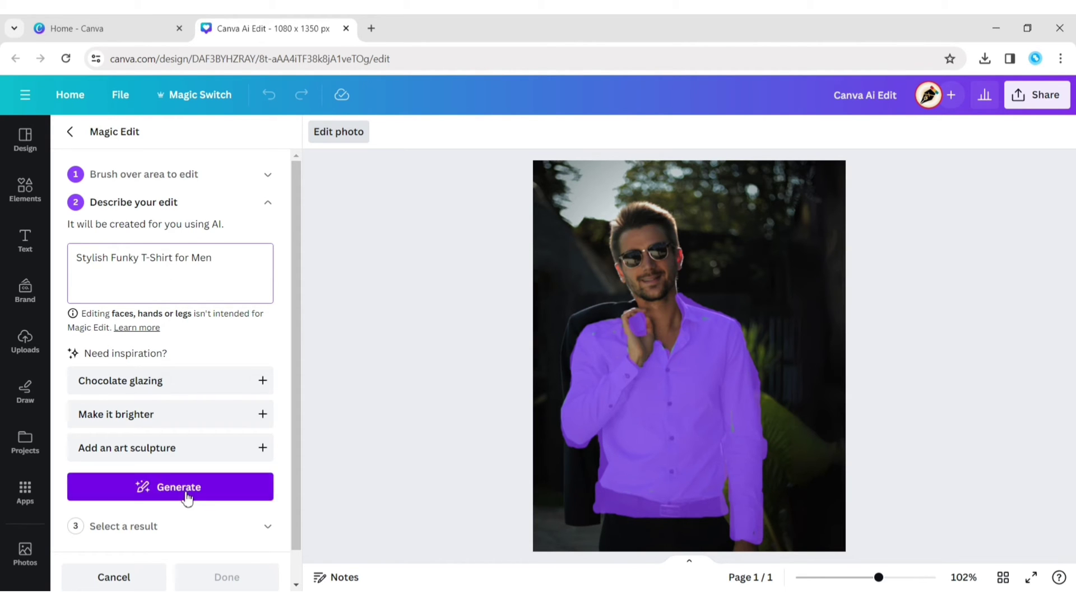
pyautogui.click(187, 494)
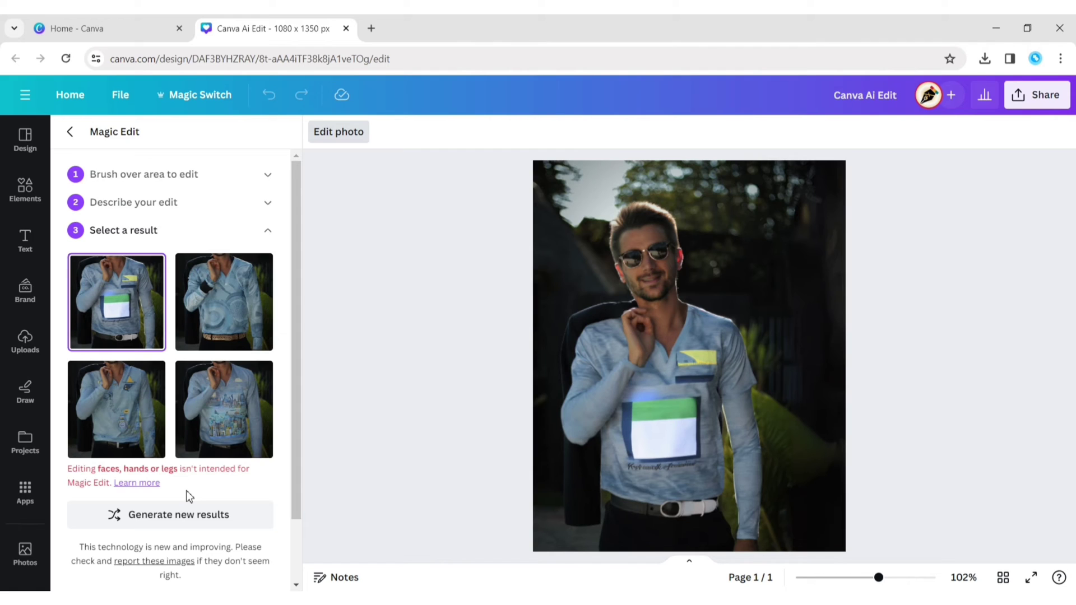
pyautogui.click(234, 339)
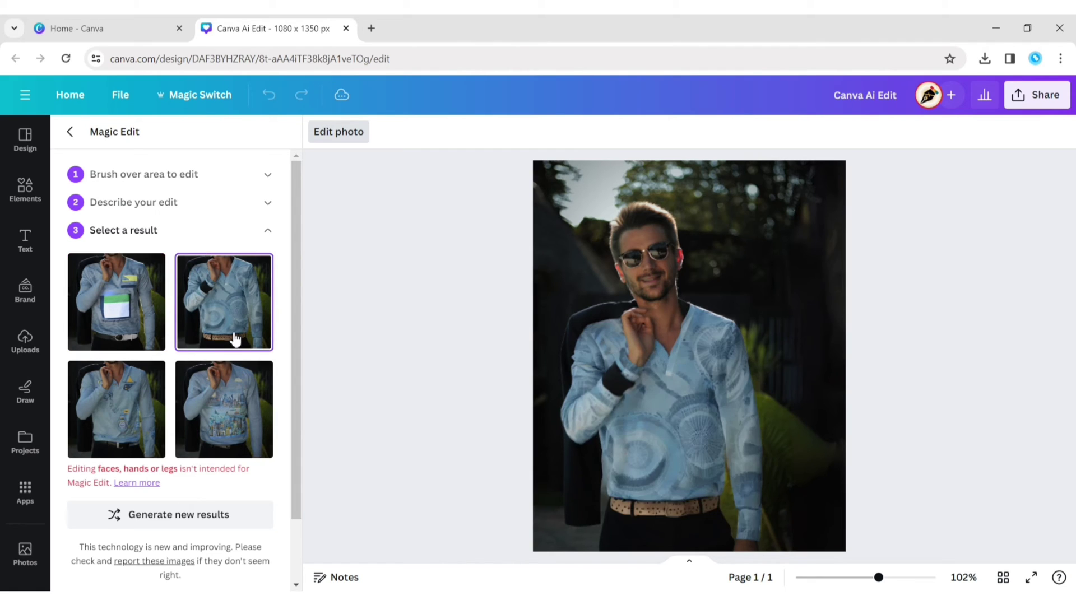
pyautogui.click(120, 438)
pyautogui.click(239, 439)
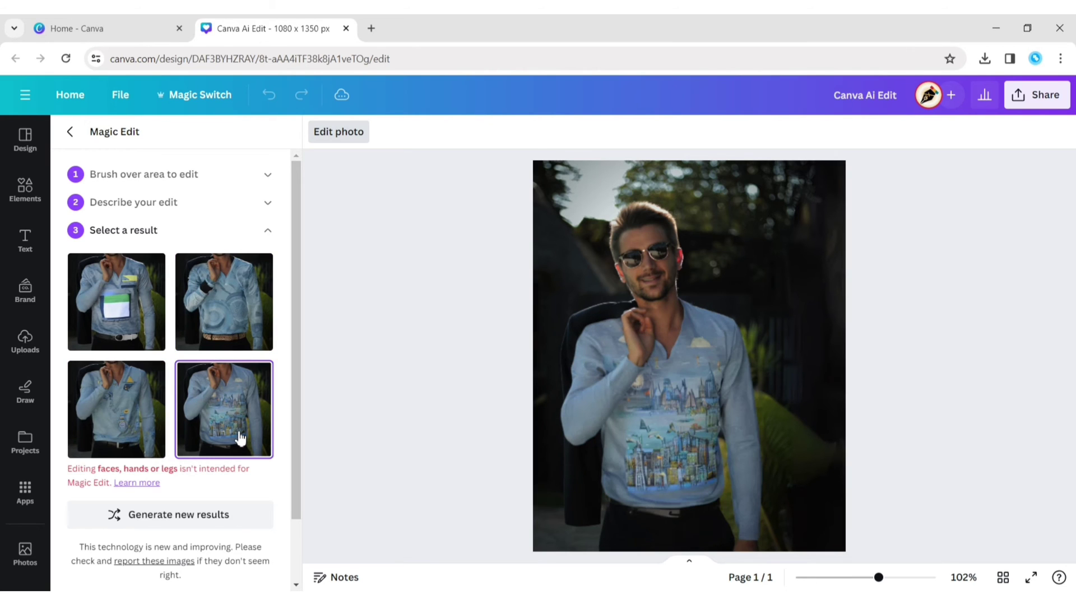
pyautogui.click(232, 313)
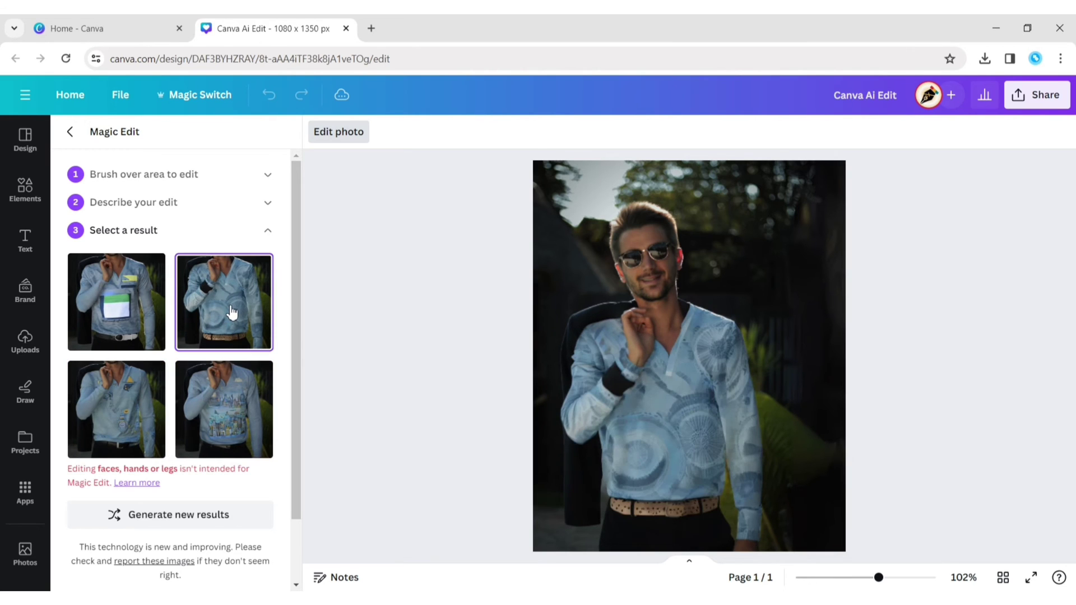
pyautogui.click(102, 407)
pyautogui.click(105, 318)
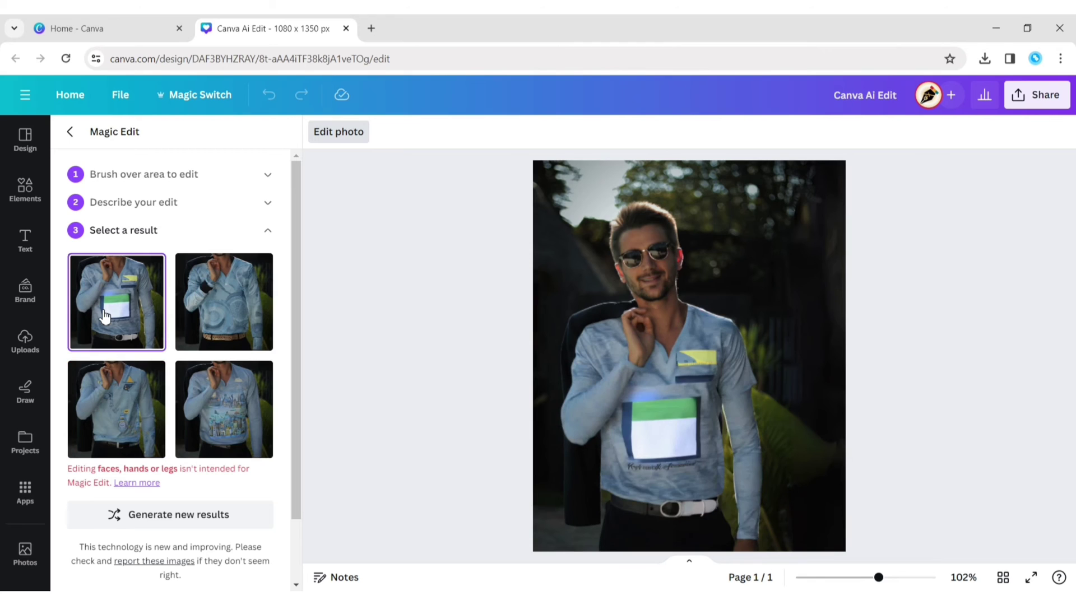
pyautogui.click(211, 309)
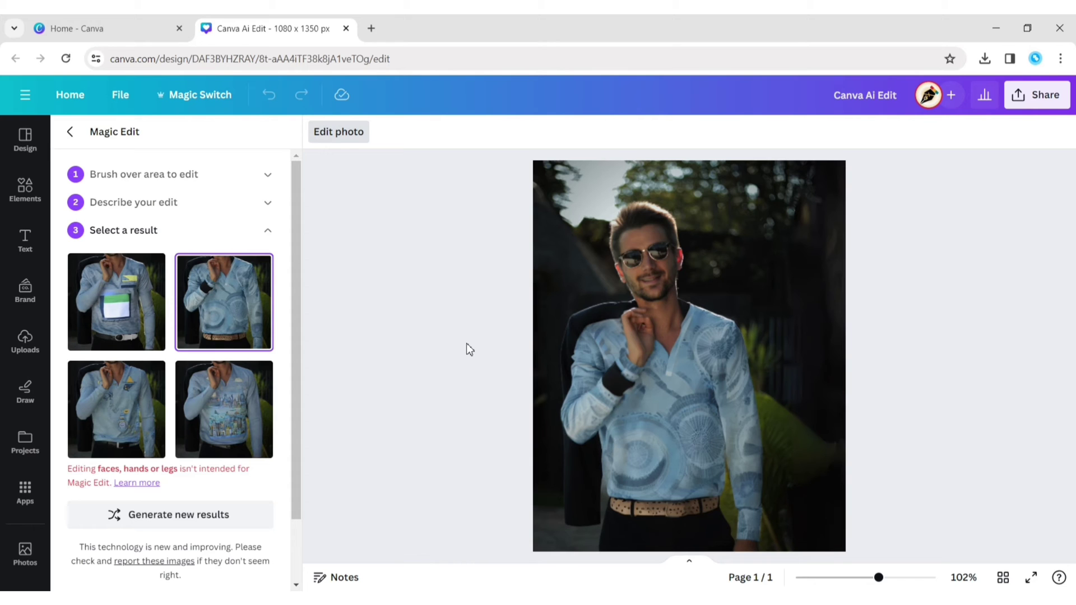
pyautogui.scroll(-3, 297, 348)
pyautogui.click(240, 553)
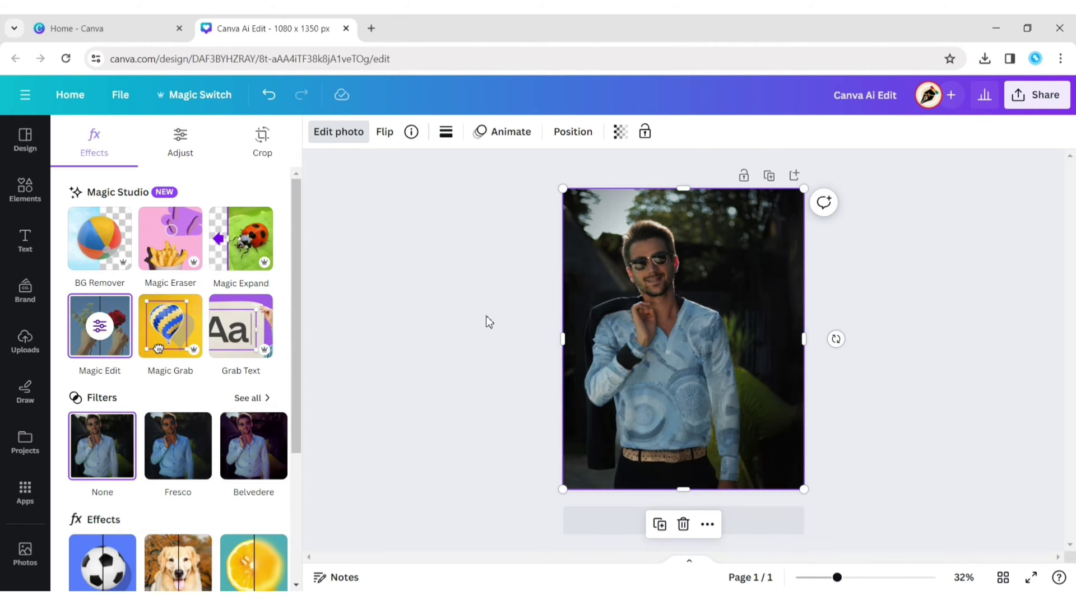
# Reselect the portrait and launch a new Magic Edit, dismissing the brushing prompt
pyautogui.click(486, 316)
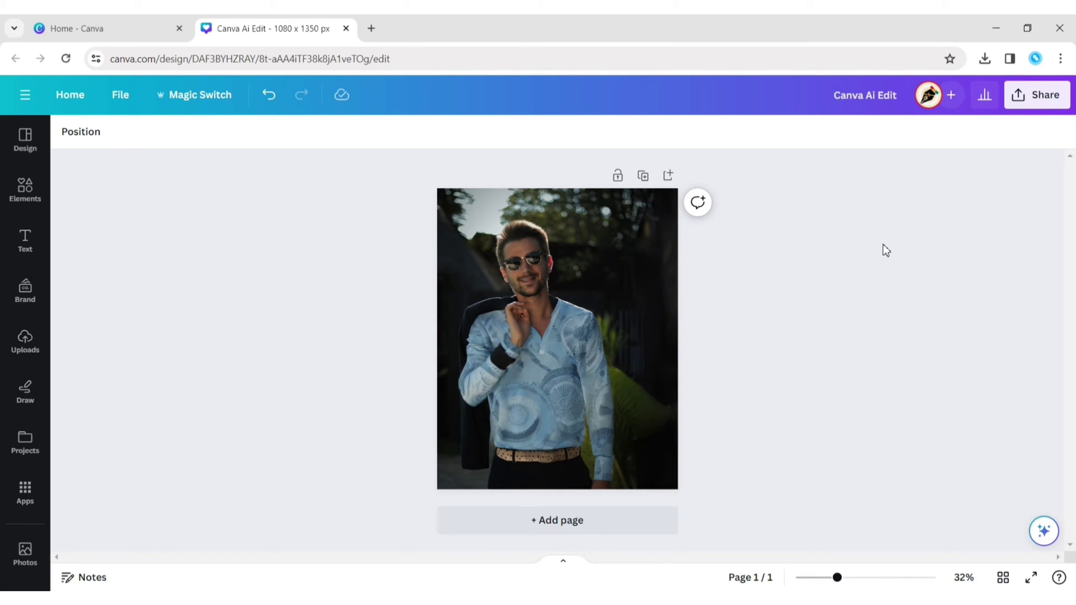
pyautogui.click(647, 270)
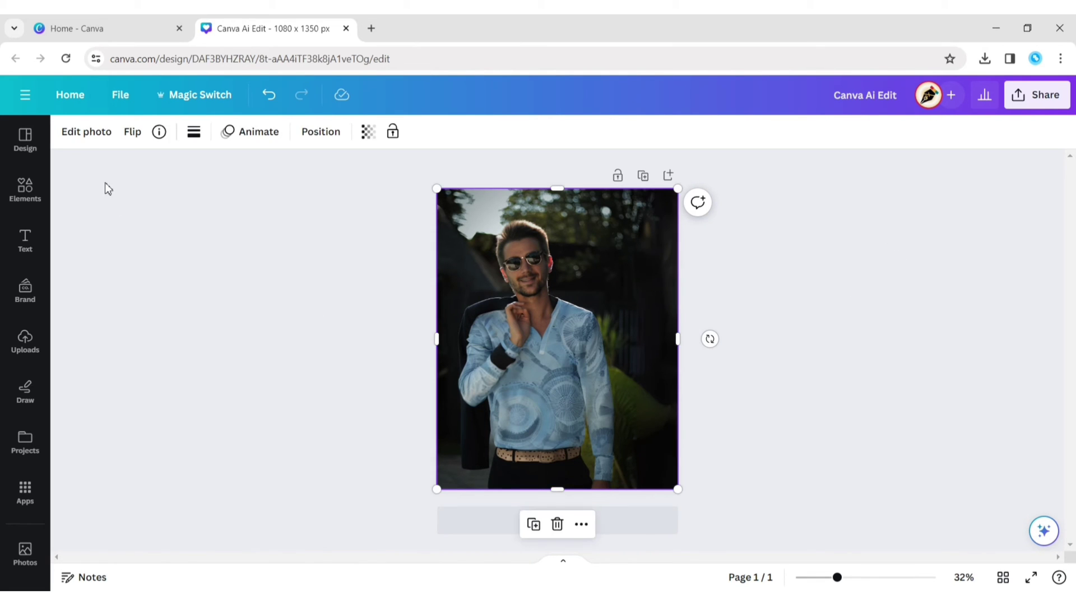
pyautogui.click(84, 133)
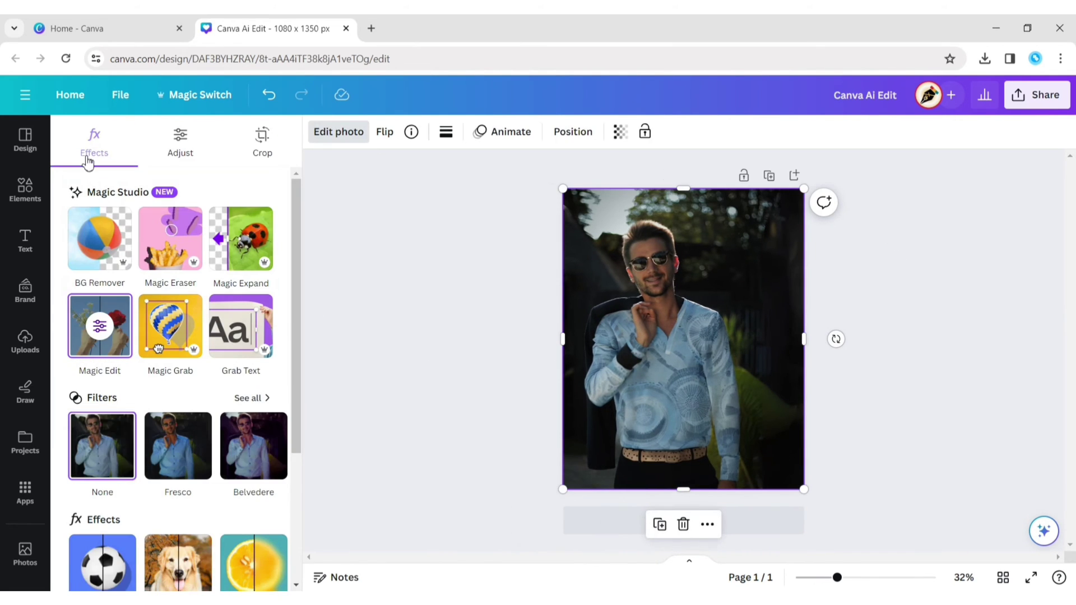
pyautogui.click(101, 331)
pyautogui.click(600, 142)
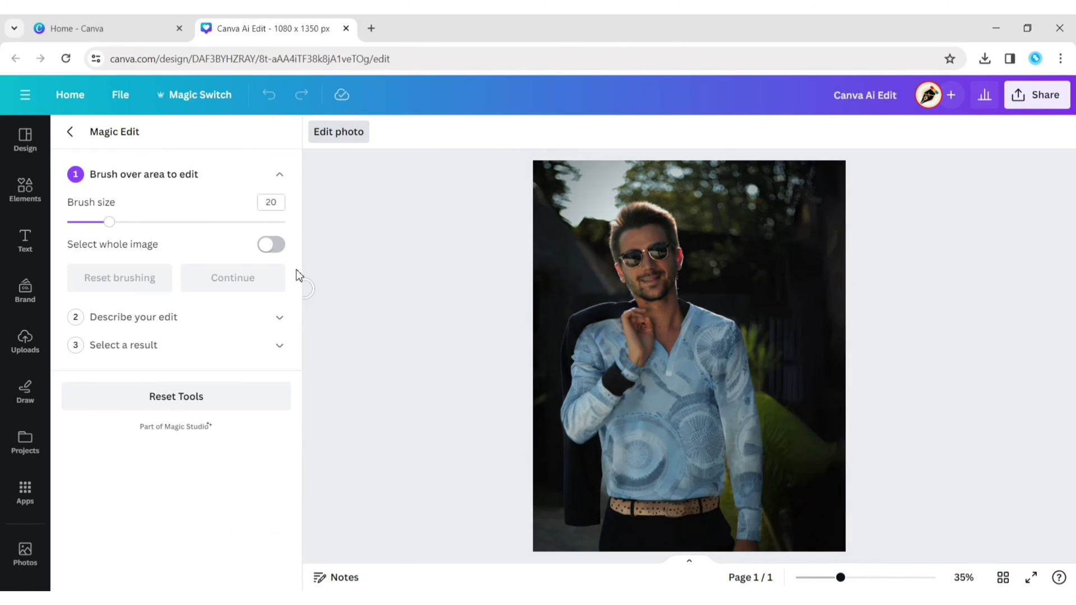
# Lower the brush size and brush over the man's hair
pyautogui.moveTo(110, 222); pyautogui.dragTo(81, 228)
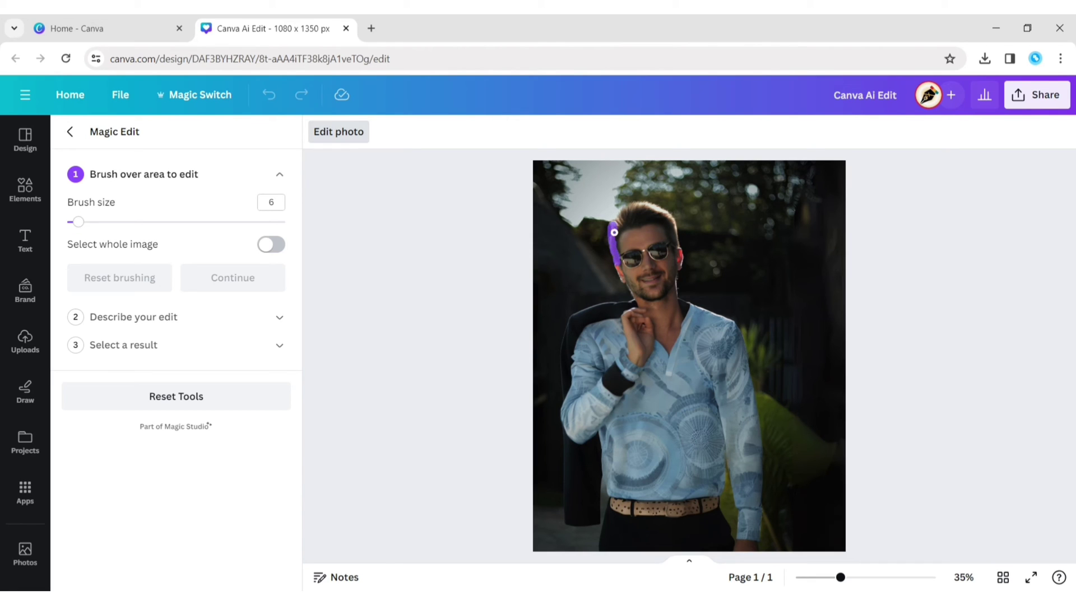
pyautogui.moveTo(622, 214)
pyautogui.mouseDown()
pyautogui.moveTo(639, 203)
pyautogui.moveTo(617, 222)
pyautogui.moveTo(646, 220)
pyautogui.moveTo(659, 207)
pyautogui.mouseUp()
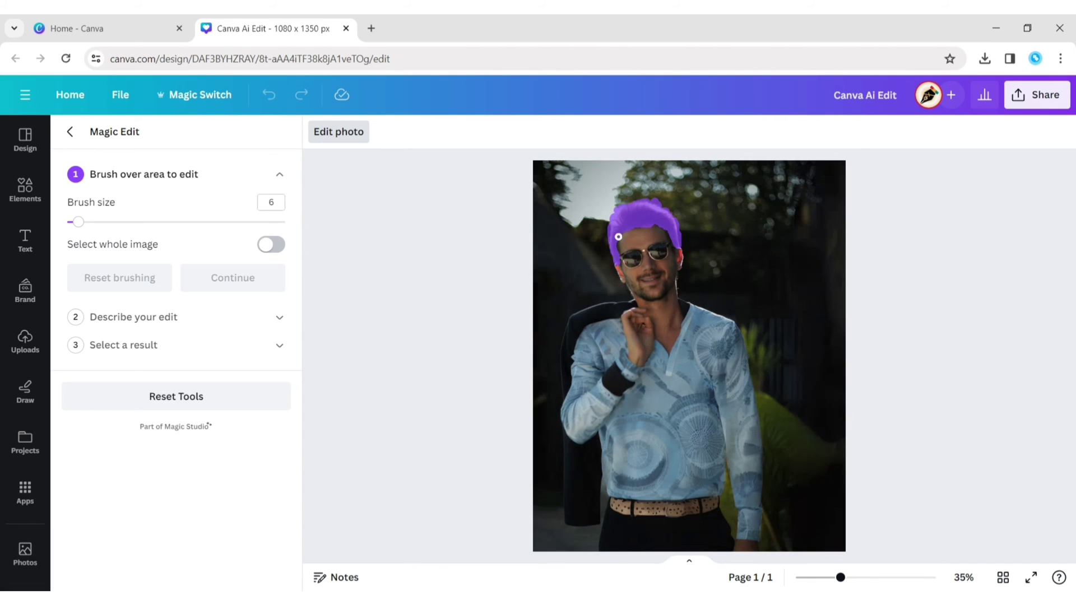
pyautogui.moveTo(618, 249); pyautogui.dragTo(615, 247)
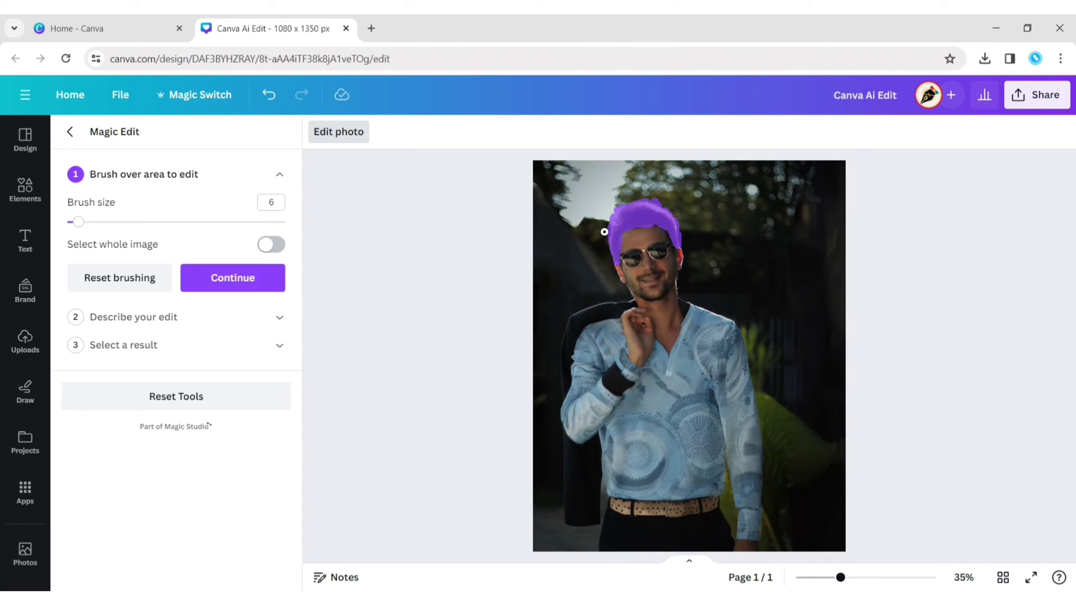
# Generate four Magic Edit hair variations from the 'Curly' prompt
pyautogui.click(230, 282)
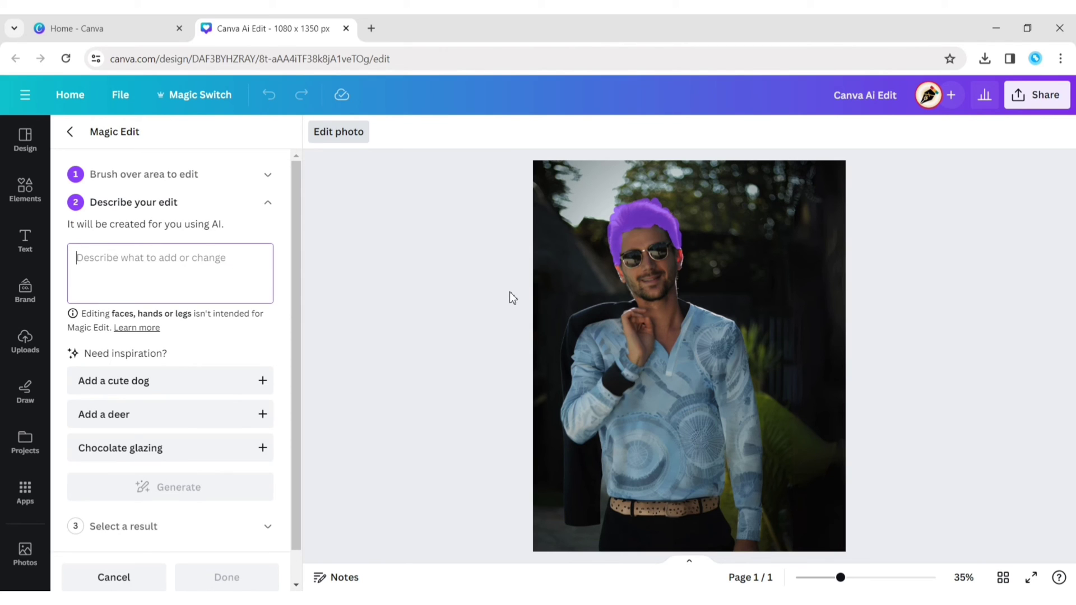
pyautogui.write('Curly Hair')
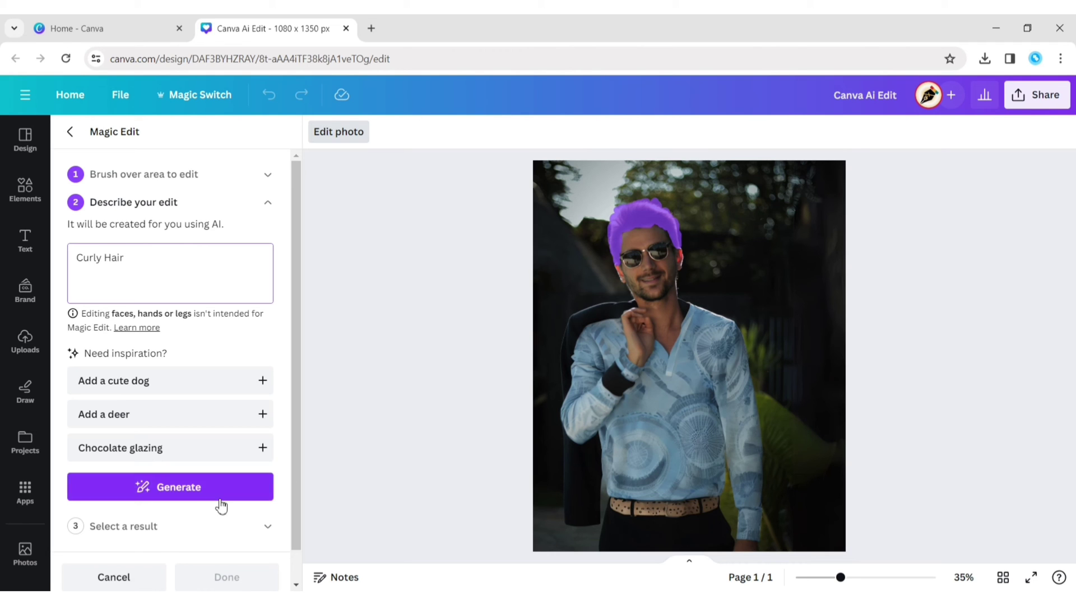
pyautogui.click(222, 504)
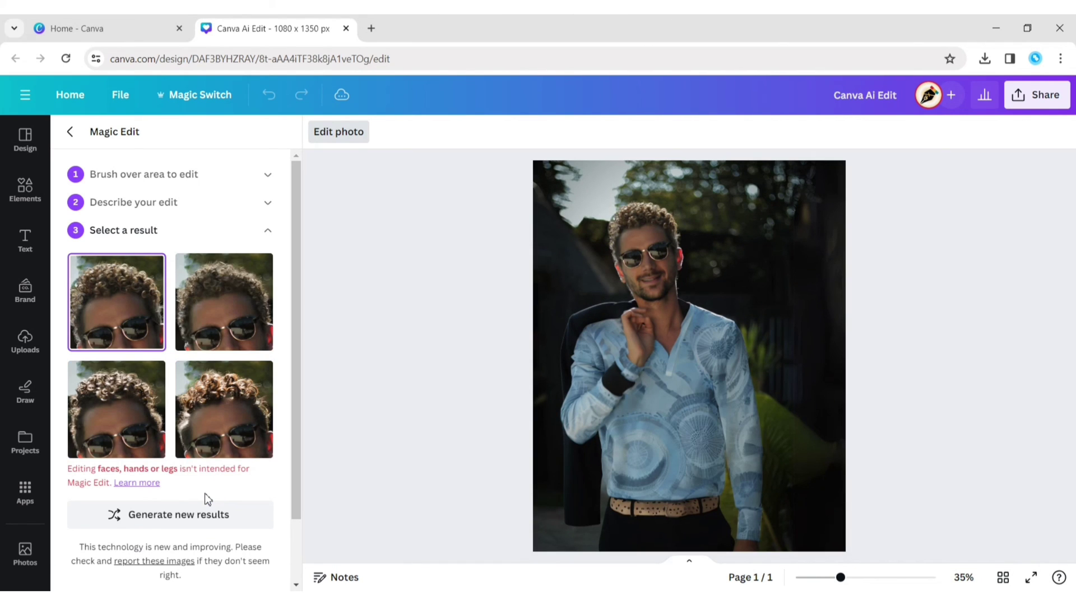
# Compare the curly-hair results, apply the first one, and close the editing panel
pyautogui.click(237, 315)
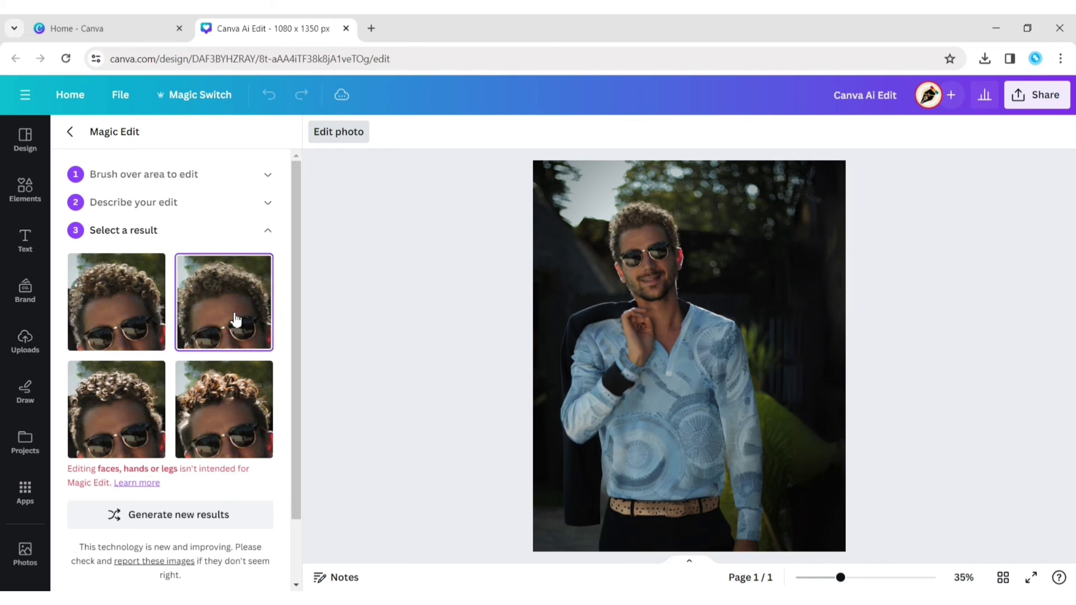
pyautogui.click(132, 405)
pyautogui.click(216, 422)
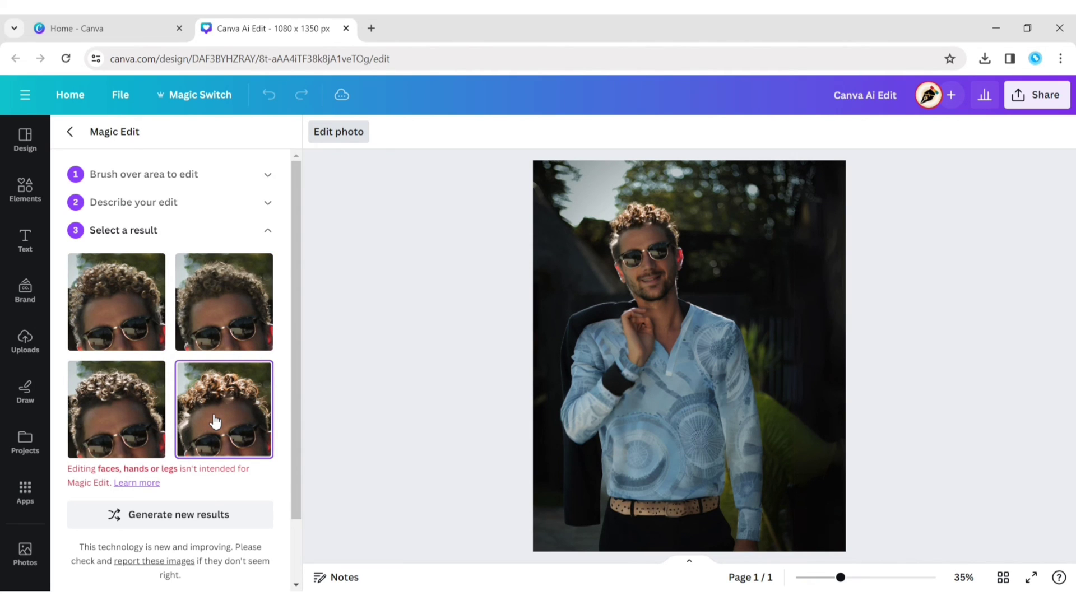
pyautogui.click(84, 288)
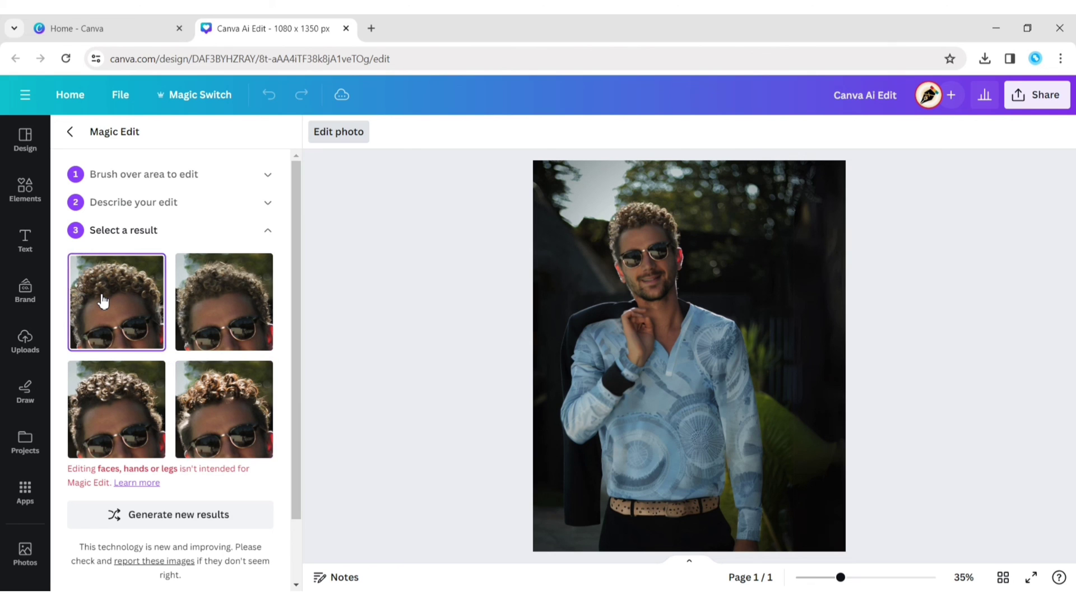
pyautogui.scroll(-2, 242, 312)
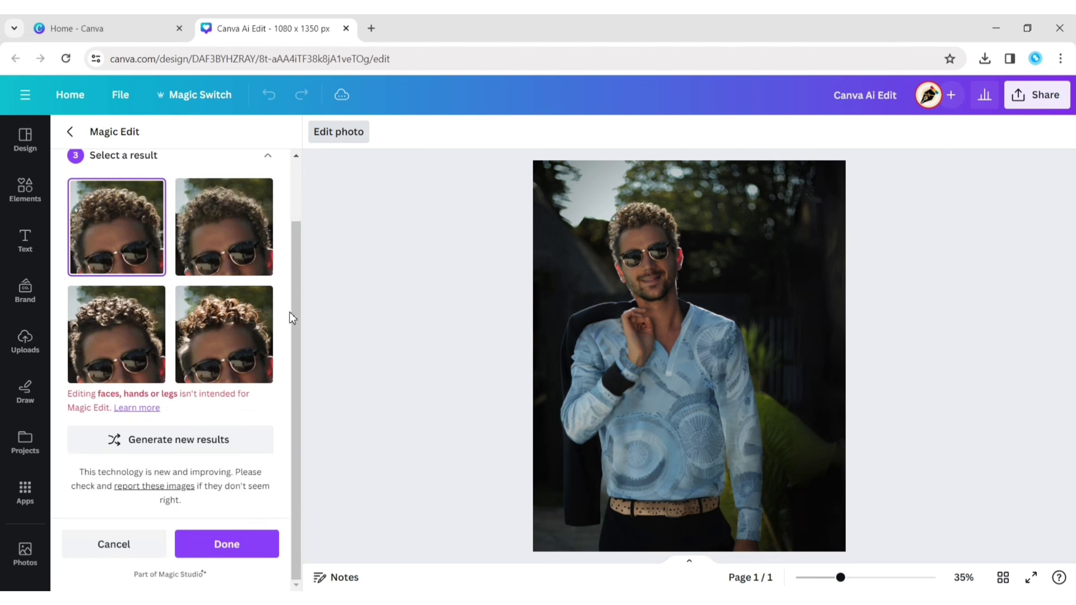
pyautogui.click(233, 550)
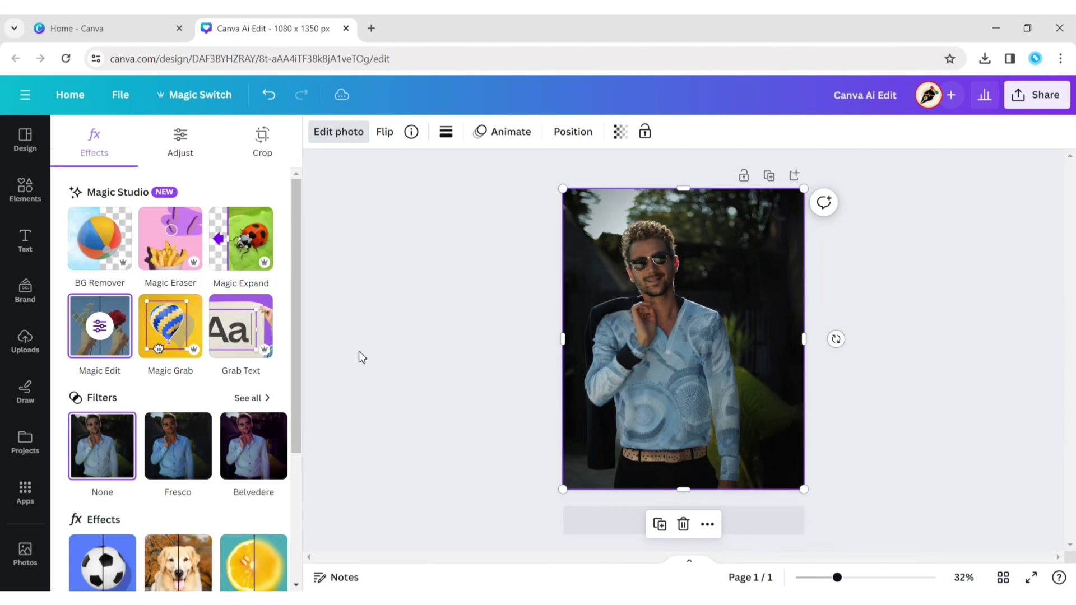
pyautogui.click(385, 330)
pyautogui.click(994, 301)
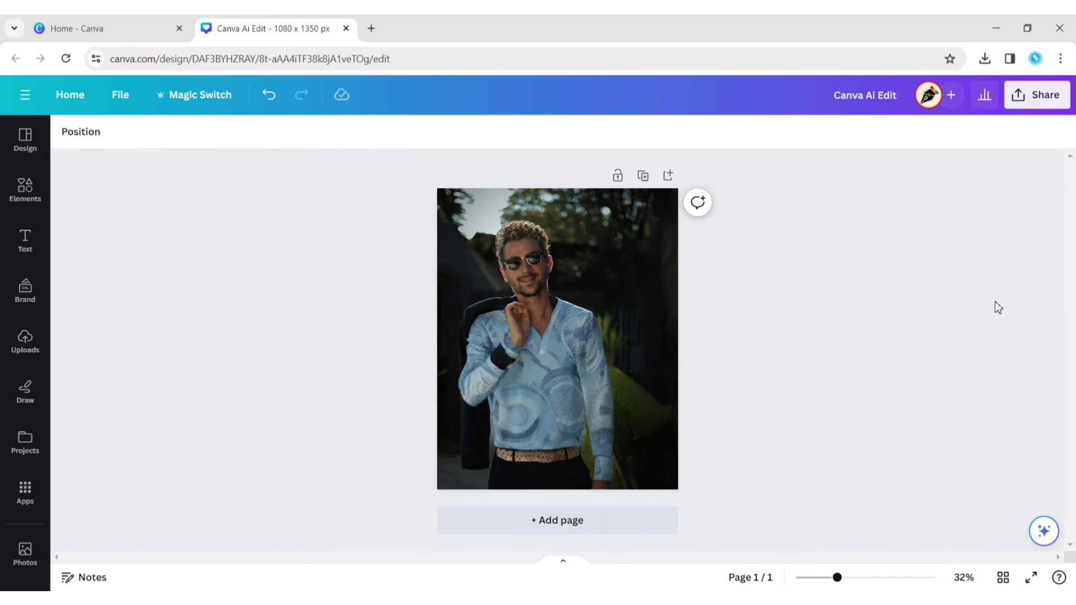